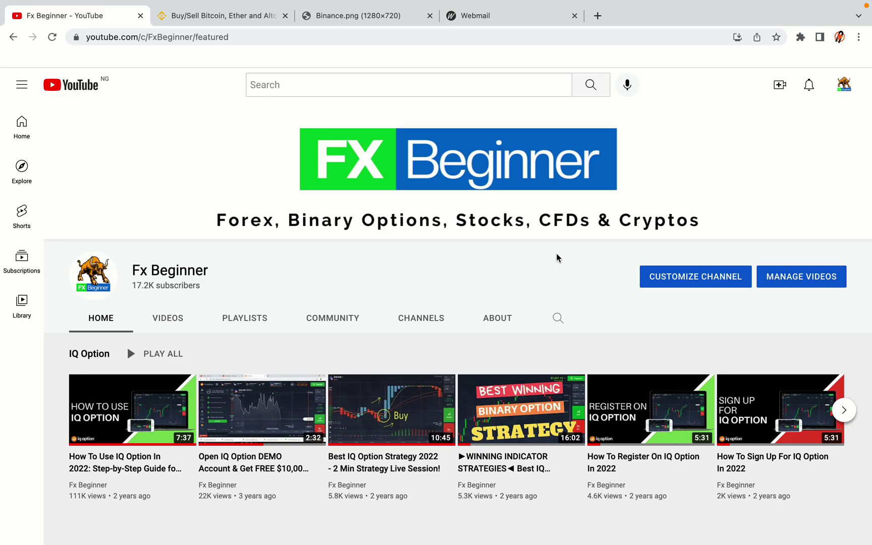
Switch from the Fx Beginner YouTube channel to the 'Buy/Sell Bitcoin, Ether and Altcoins' Binance tab
left_click(216, 14)
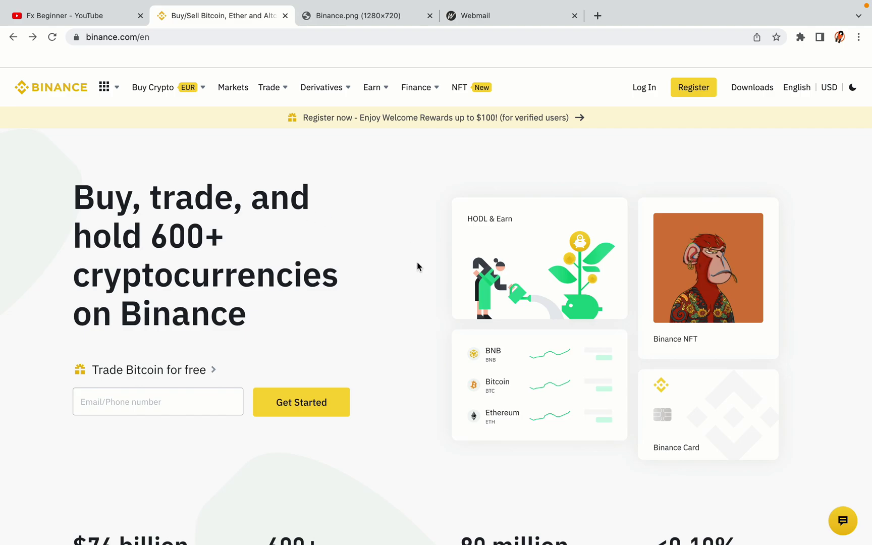
scroll(423, 302, "down", 4)
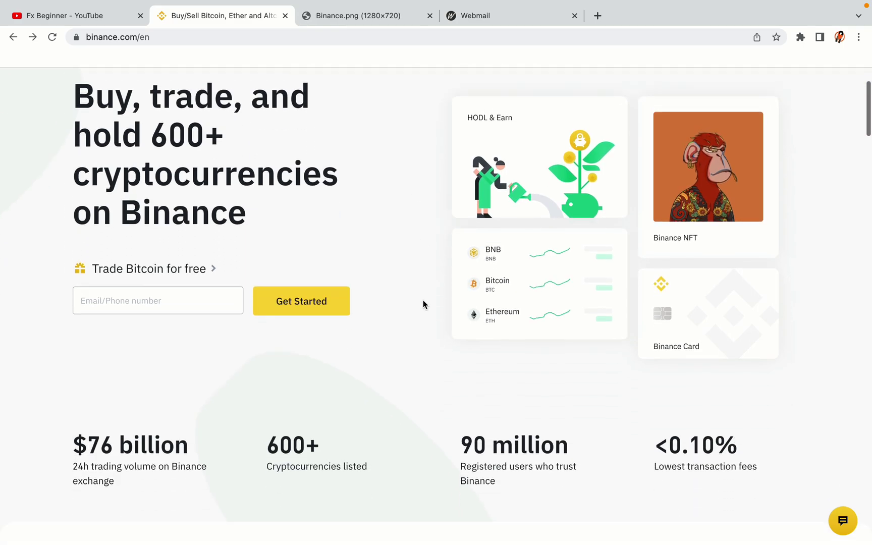
scroll(424, 304, "down", 1)
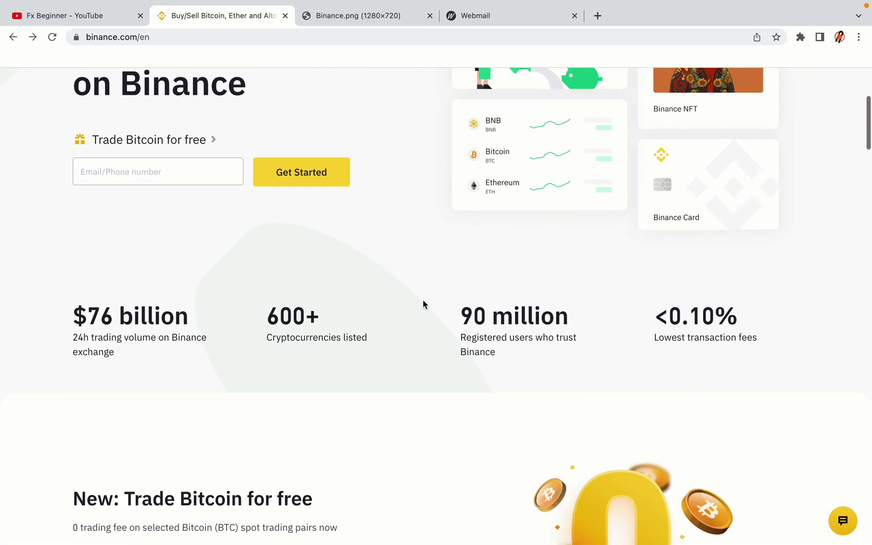
scroll(423, 304, "down", 5)
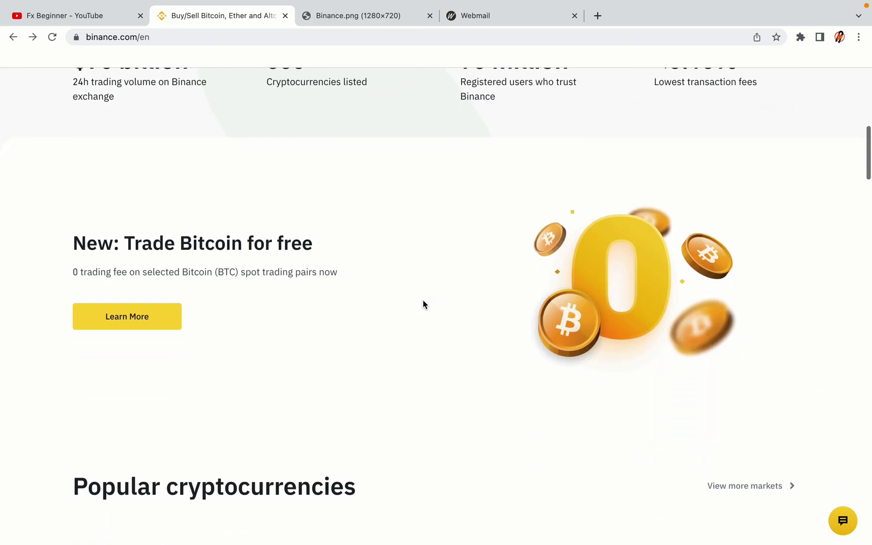
scroll(423, 305, "up", 3)
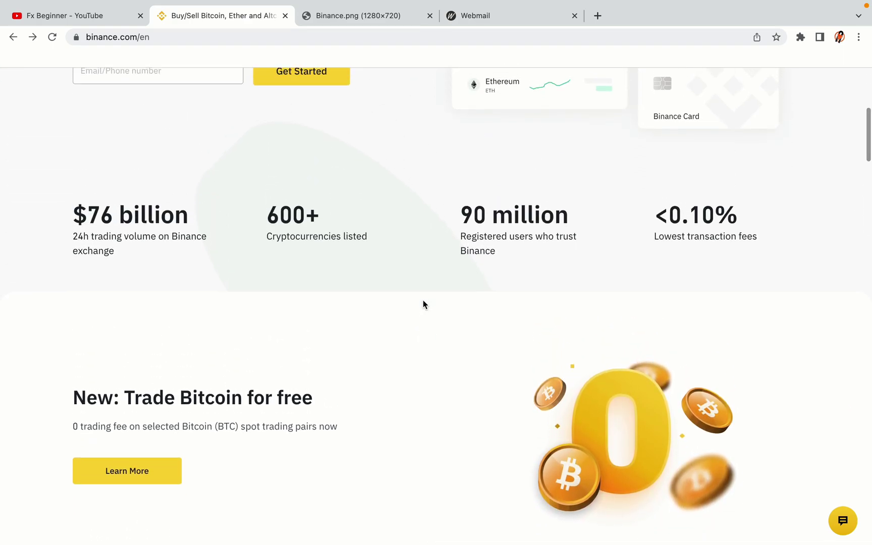
scroll(424, 304, "down", 10)
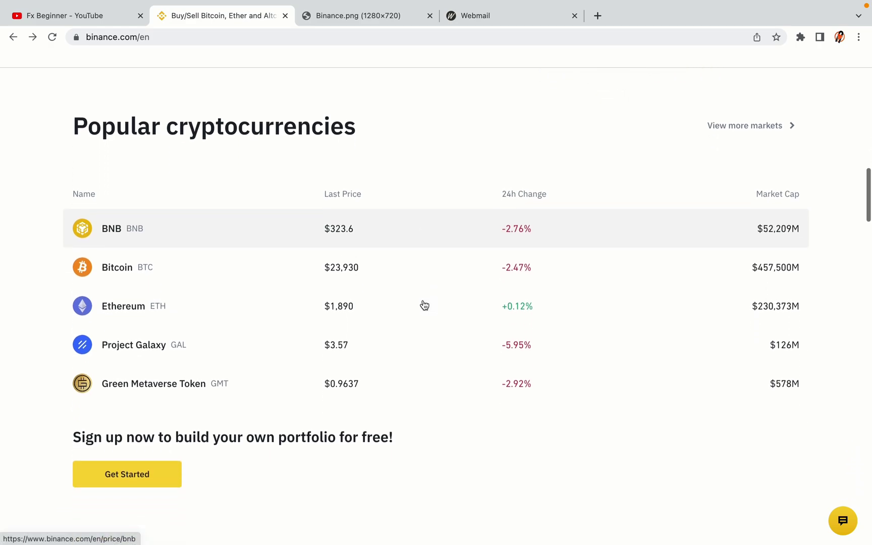
scroll(424, 305, "down", 3)
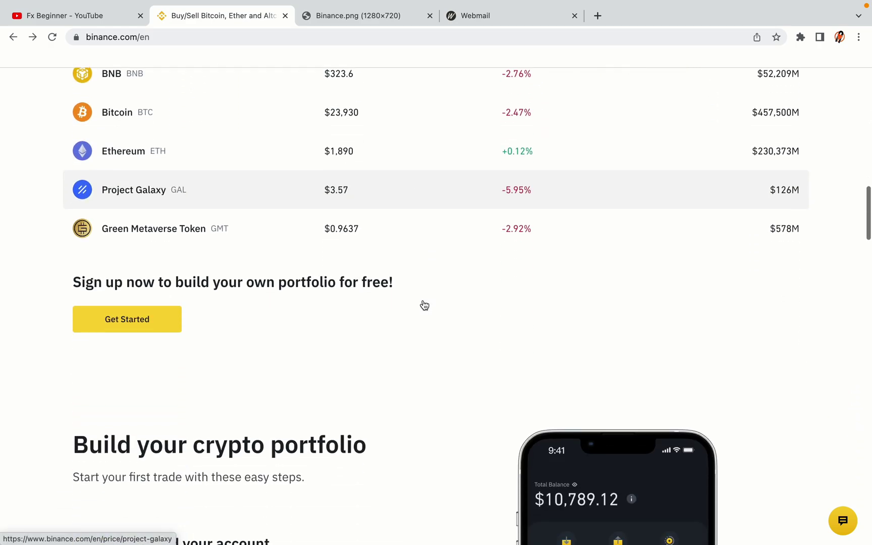
scroll(425, 305, "down", 7)
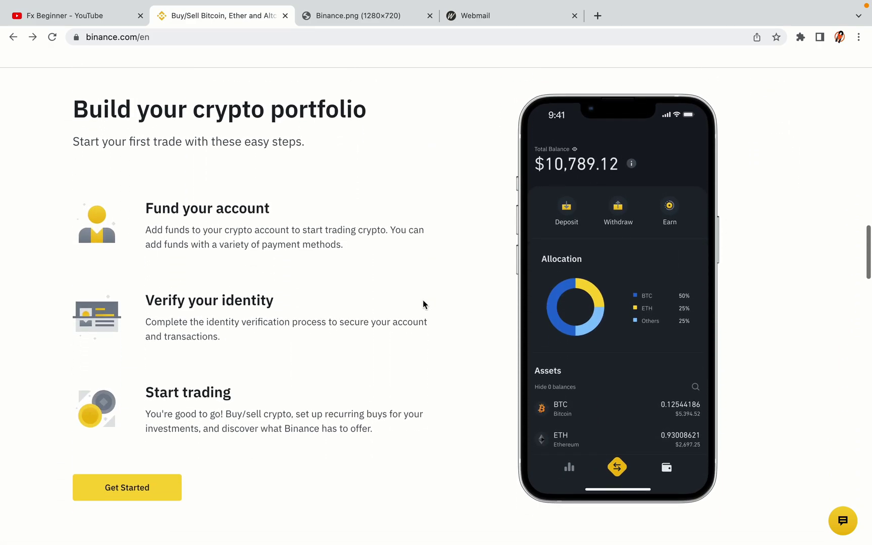
scroll(423, 304, "down", 8)
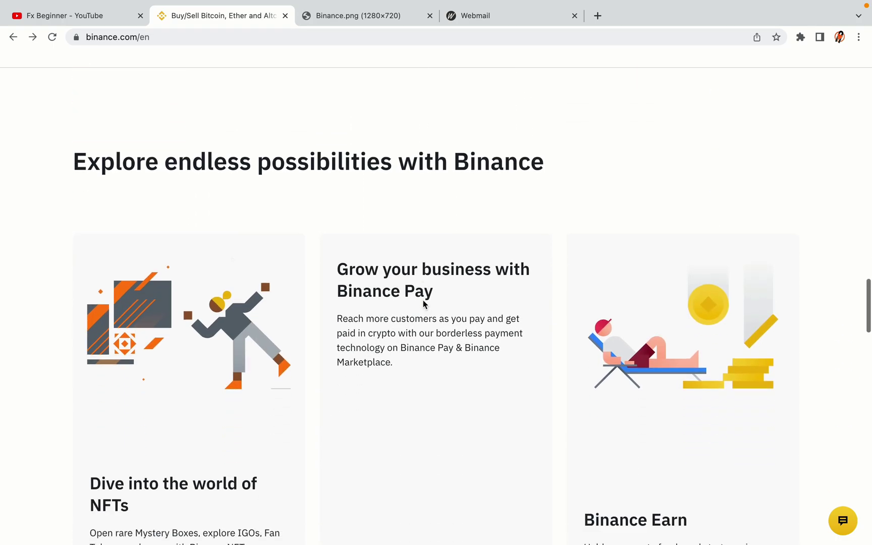
scroll(423, 304, "down", 10)
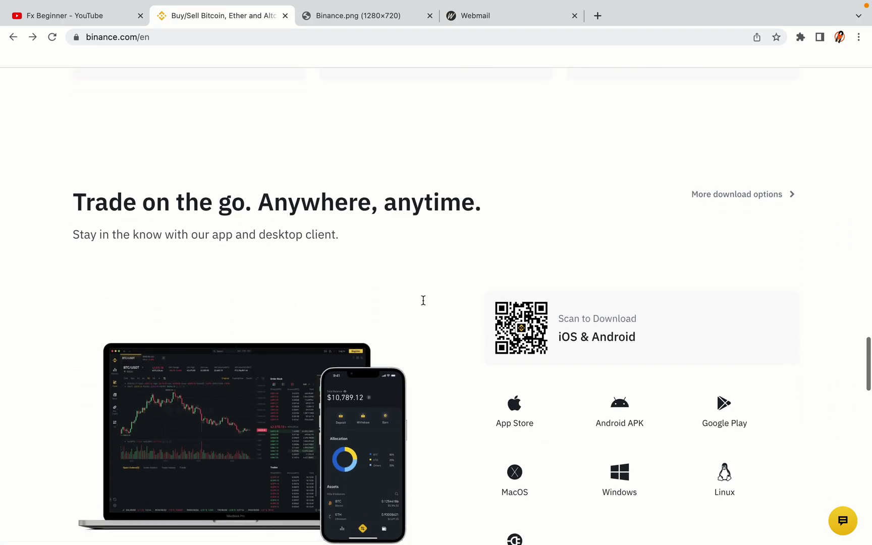
scroll(423, 301, "down", 7)
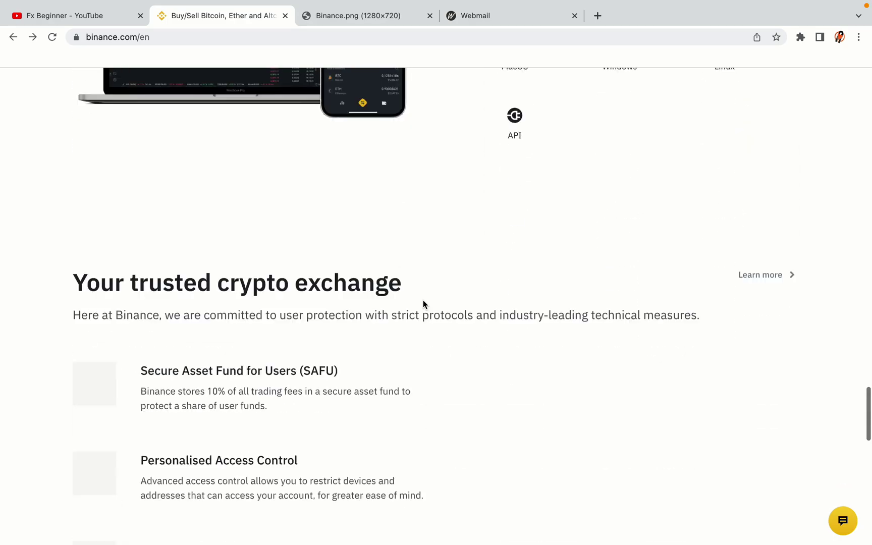
scroll(423, 304, "down", 4)
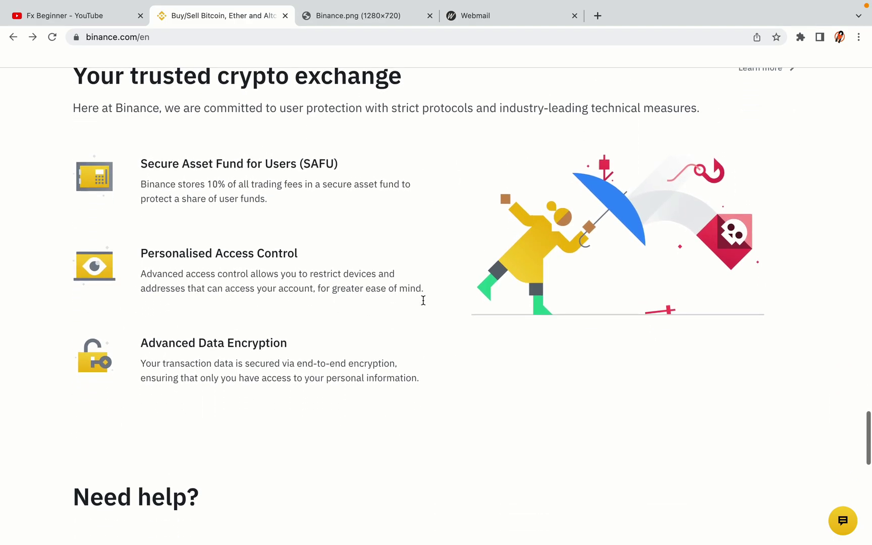
scroll(423, 300, "down", 6)
scroll(423, 300, "up", 15)
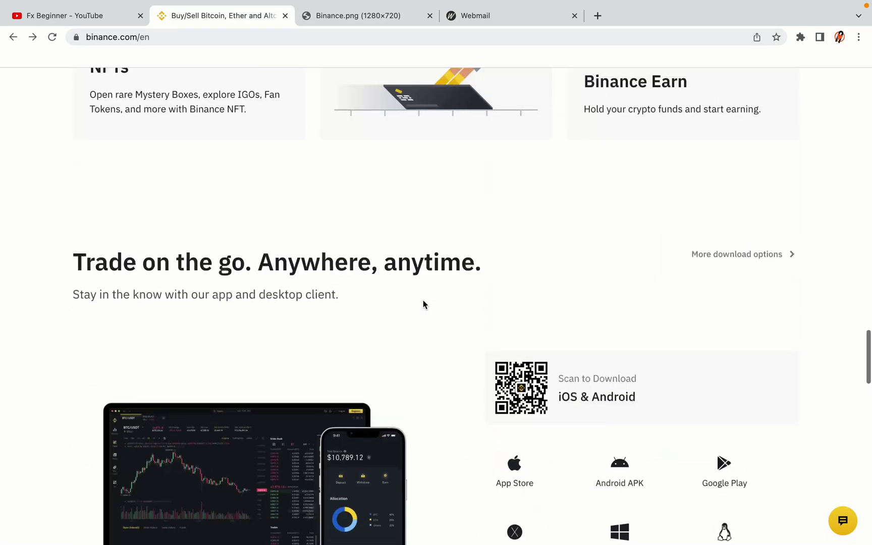
scroll(423, 301, "up", 20)
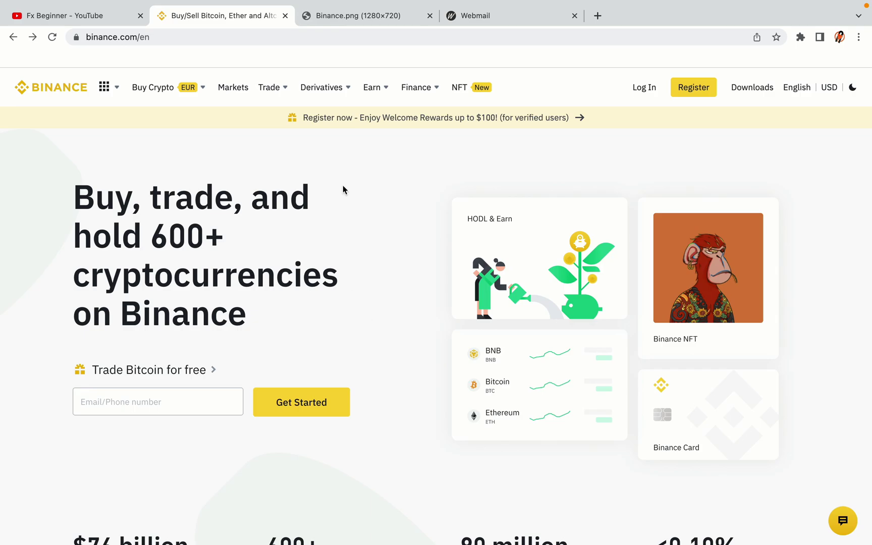
left_click(364, 15)
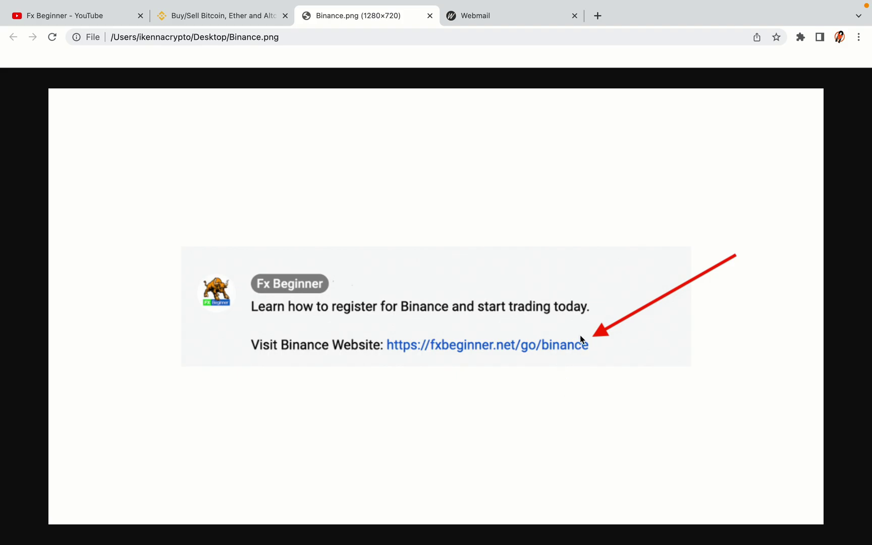
key("ctrl+shift+Tab")
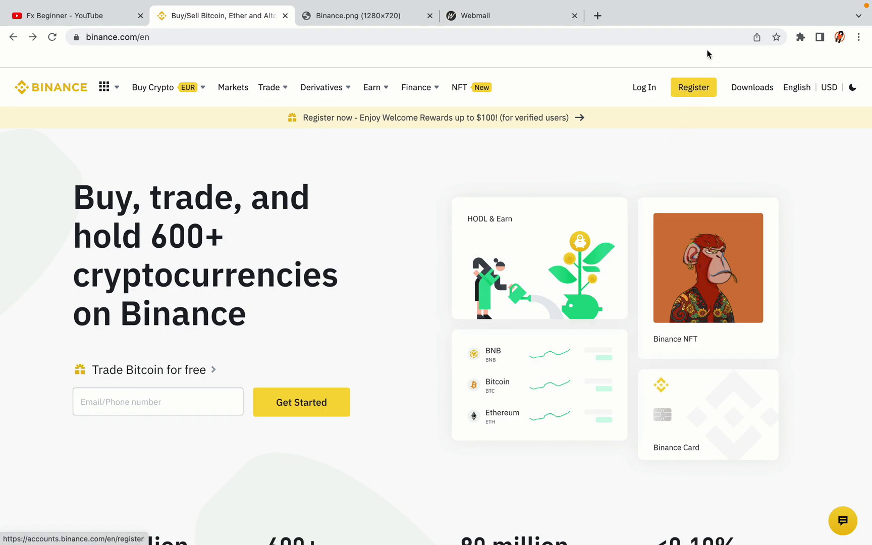
Start a new Binance registration via 'Sign up with phone or email'
left_click(701, 94)
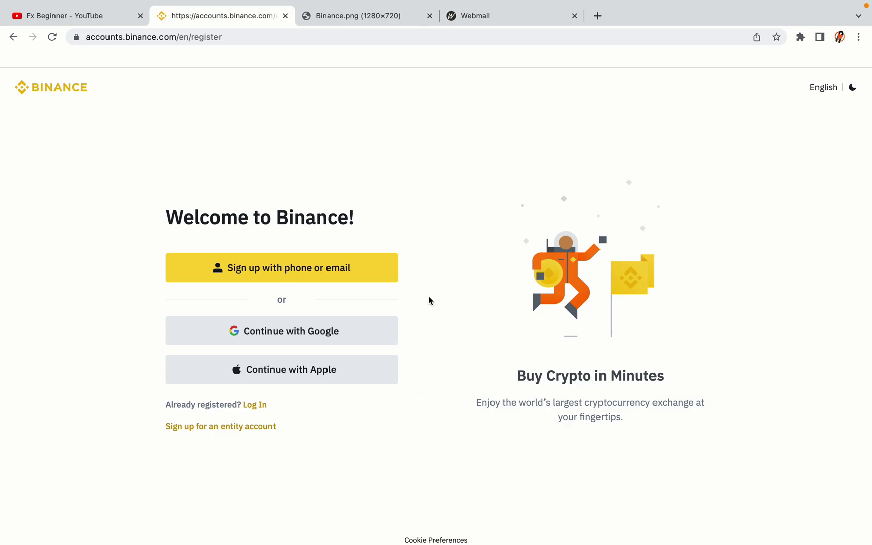
Fill in the account e-mail and password, accept the Terms of Service, and create the personal account
left_click(360, 279)
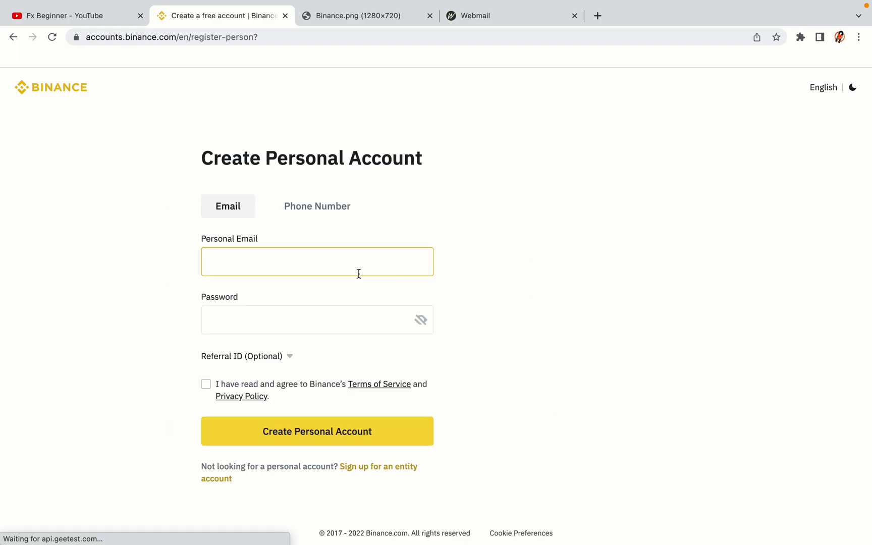
left_click(535, 309)
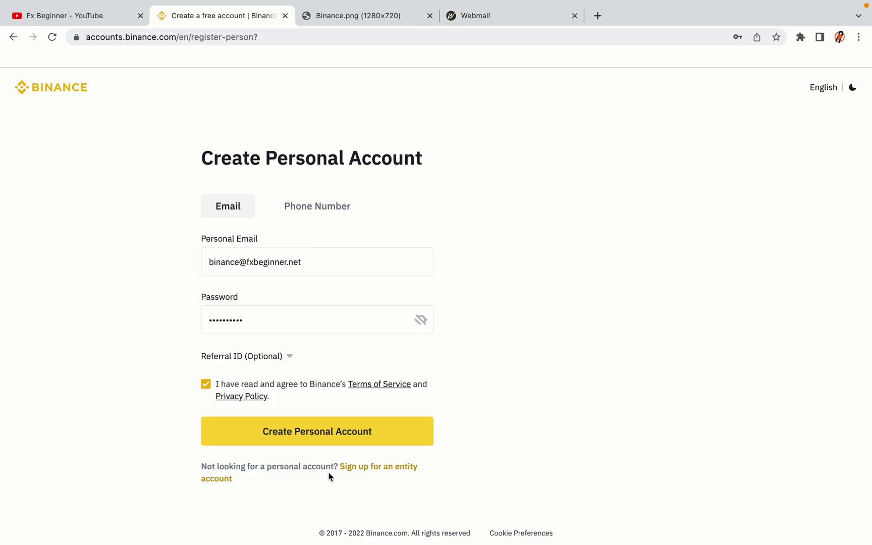
left_click(333, 437)
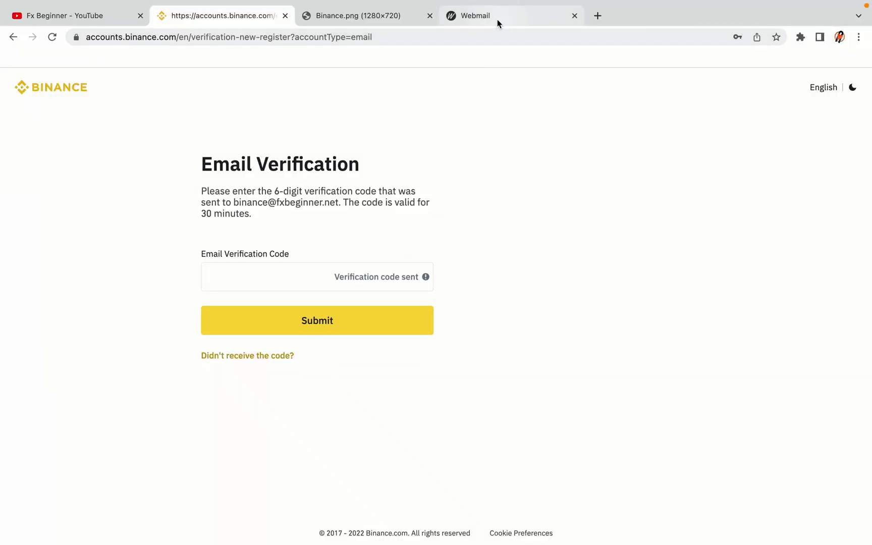
Open Binance's 'Confirm Your Registration' e-mail in Webmail and copy the activation code
left_click_drag(498, 20, 360, 19)
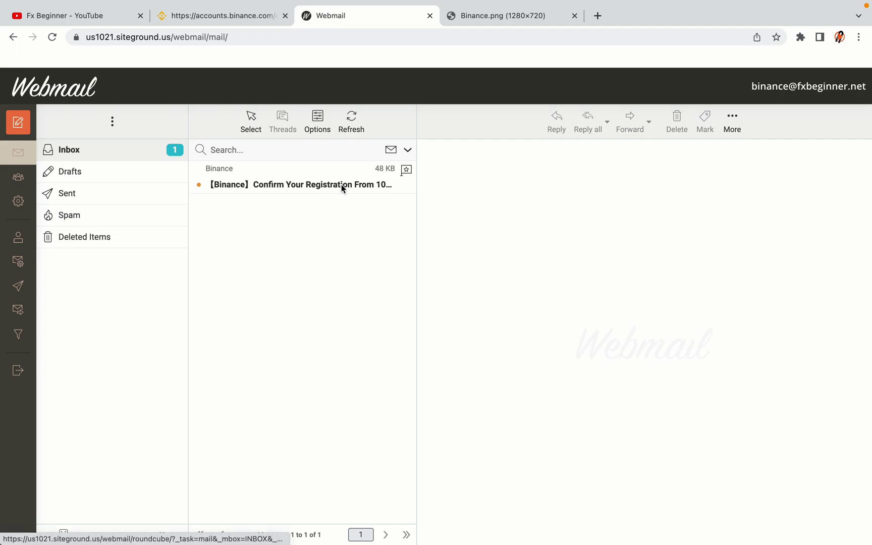
left_click(301, 184)
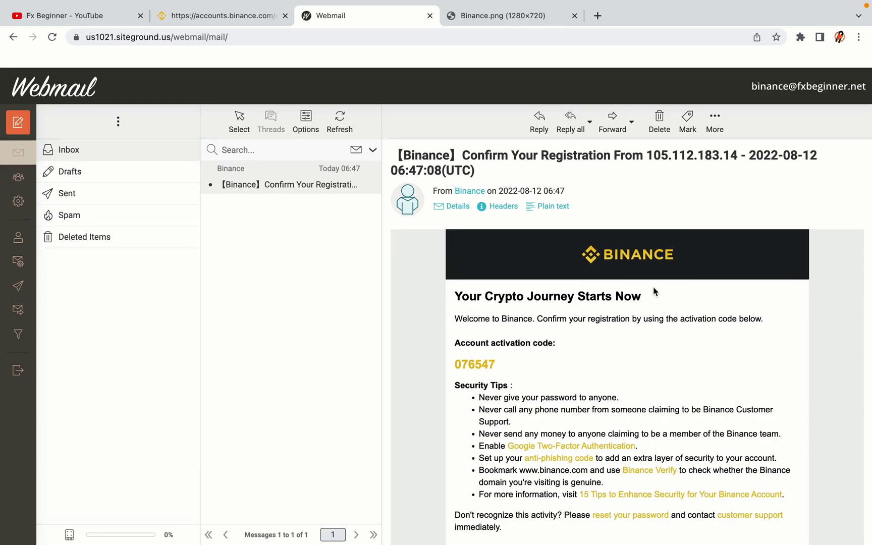
scroll(654, 292, "down", 3)
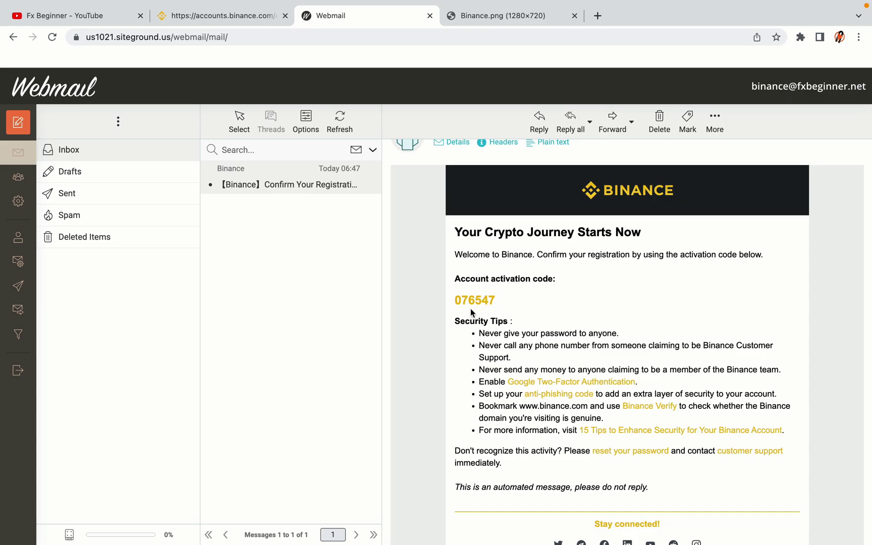
left_click_drag(455, 299, 492, 300)
left_click(499, 300)
right_click(485, 300)
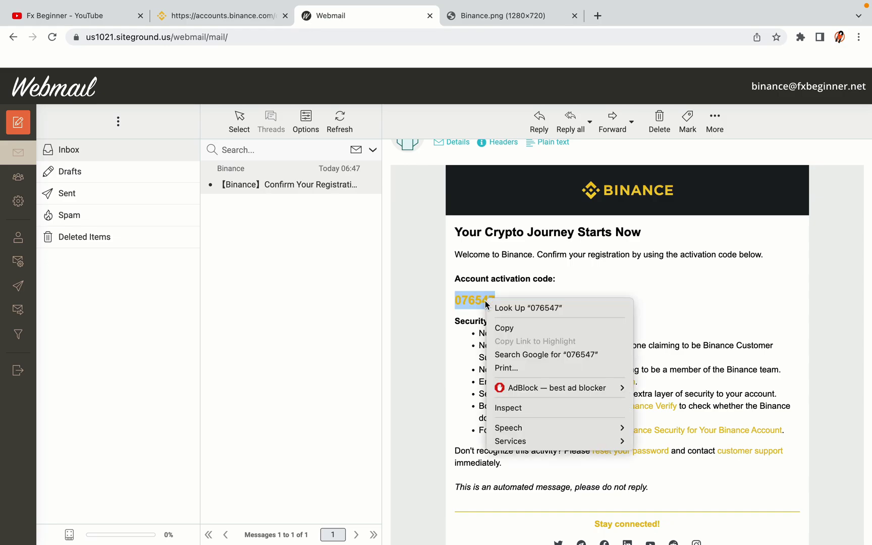
left_click(498, 326)
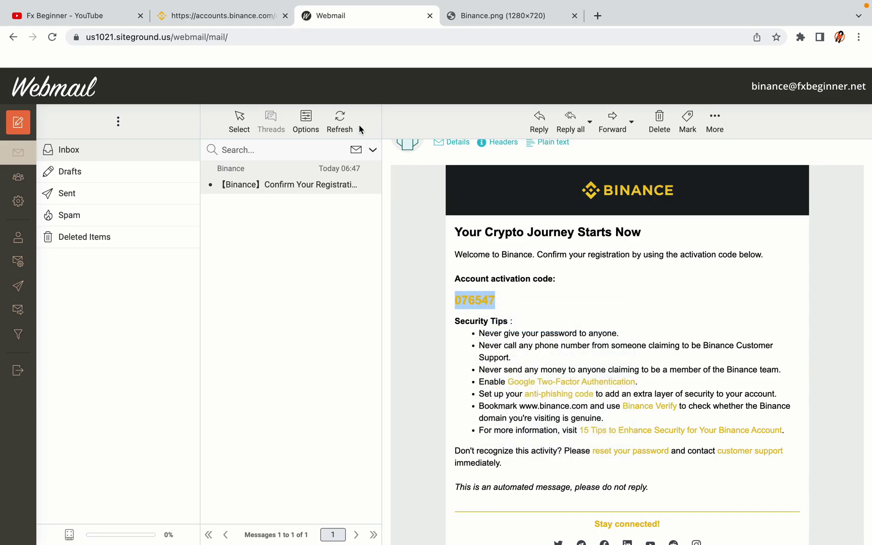
Paste the copied code into Binance's Email Verification Code field and submit it
left_click(227, 16)
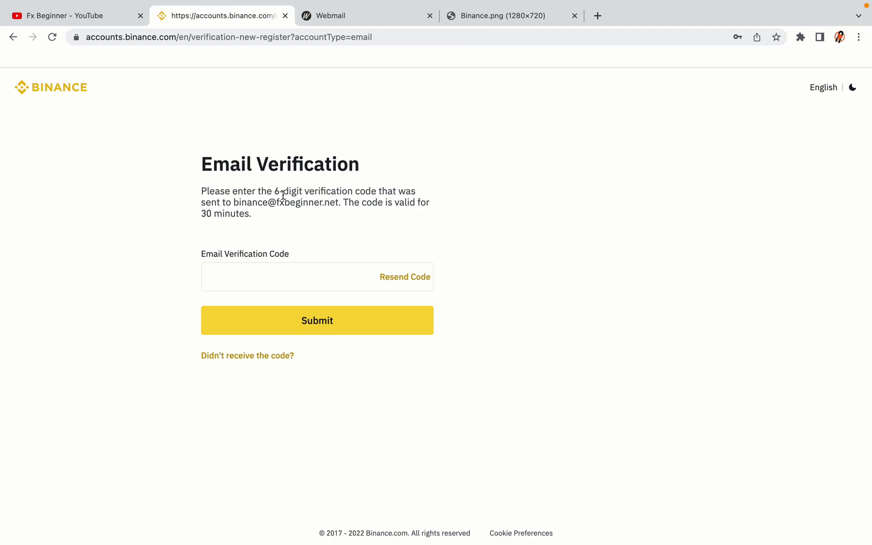
left_click(265, 274)
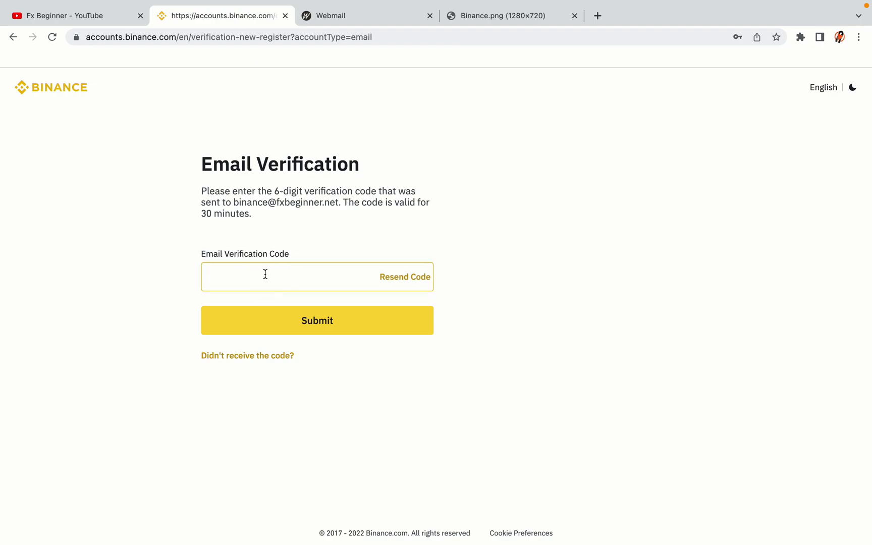
key("ctrl+v")
left_click(154, 261)
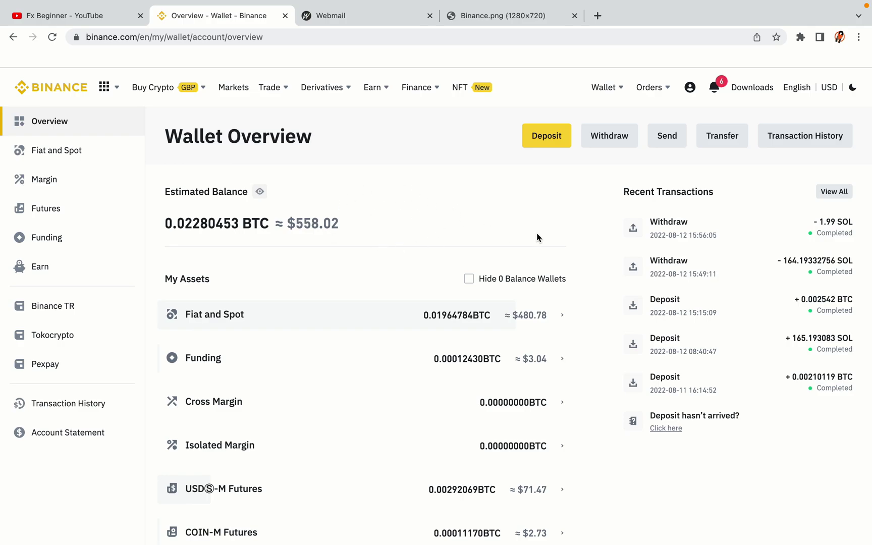
Scroll through the Wallet Overview assets and look over the Buy Crypto and Trade menus
scroll(536, 233, "down", 3)
scroll(536, 233, "down", 3)
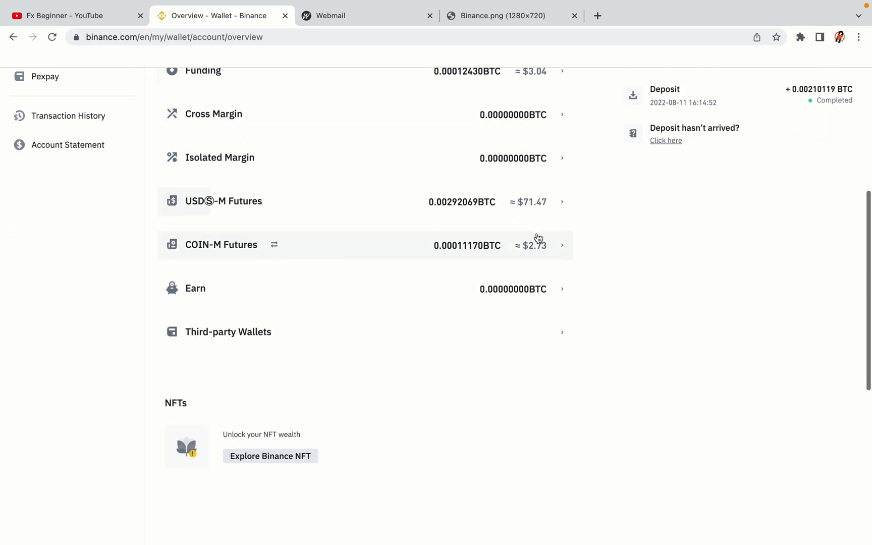
scroll(537, 232, "up", 6)
scroll(537, 233, "up", 1)
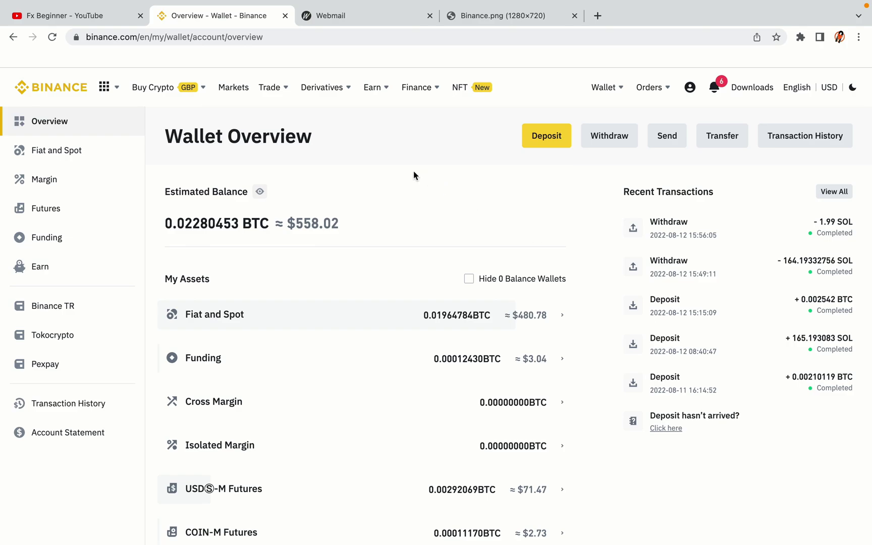
mouse_move(166, 89)
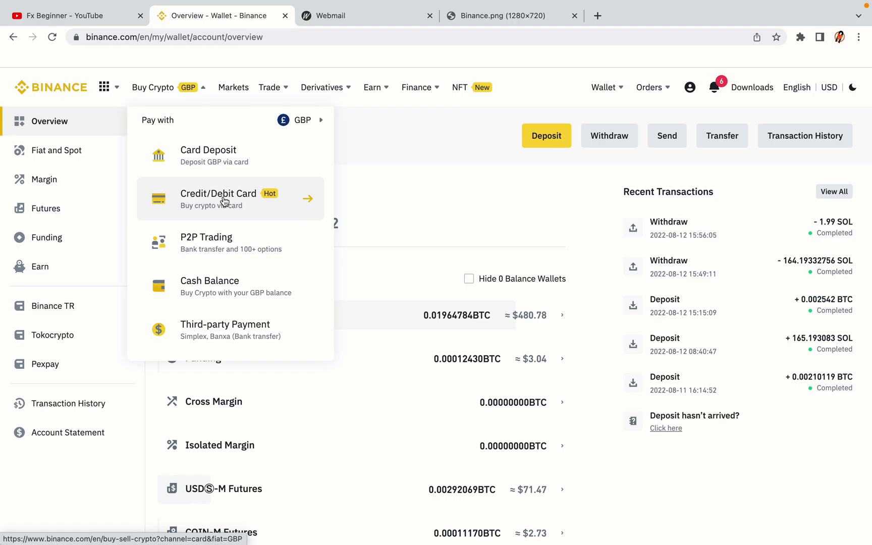
mouse_move(269, 89)
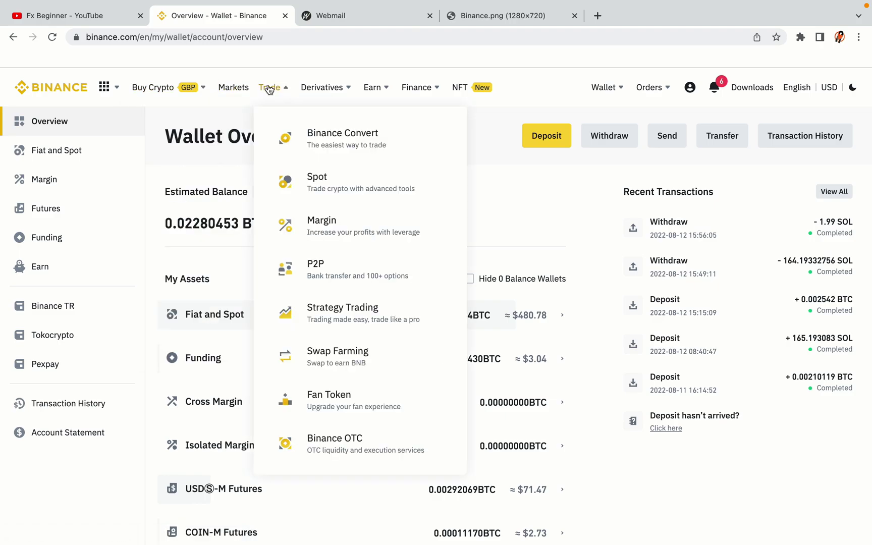